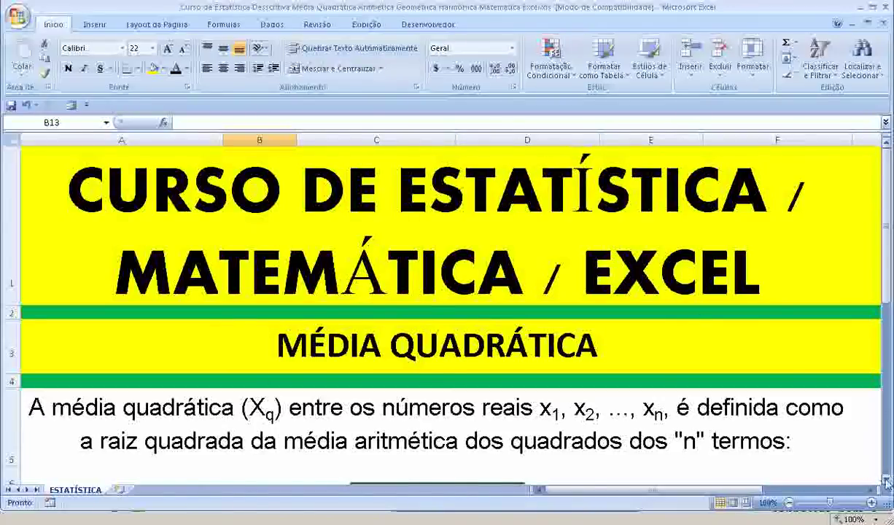
Step: Review the quadratic-mean definition in A5 and the standard-deviation paragraph in A10
{"action": "scroll", "coordinate": [846, 459], "scroll_direction": "down", "scroll_amount": 1}
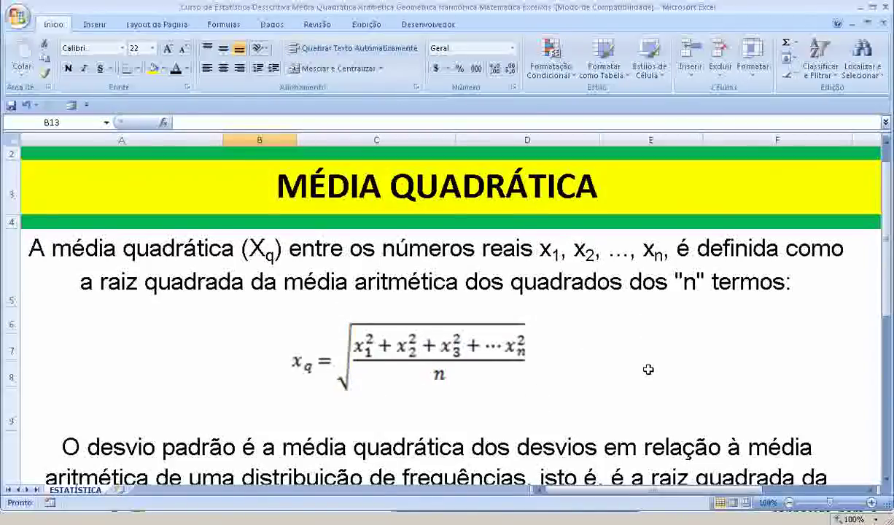
{"action": "scroll", "coordinate": [648, 368], "scroll_direction": "up", "scroll_amount": 1}
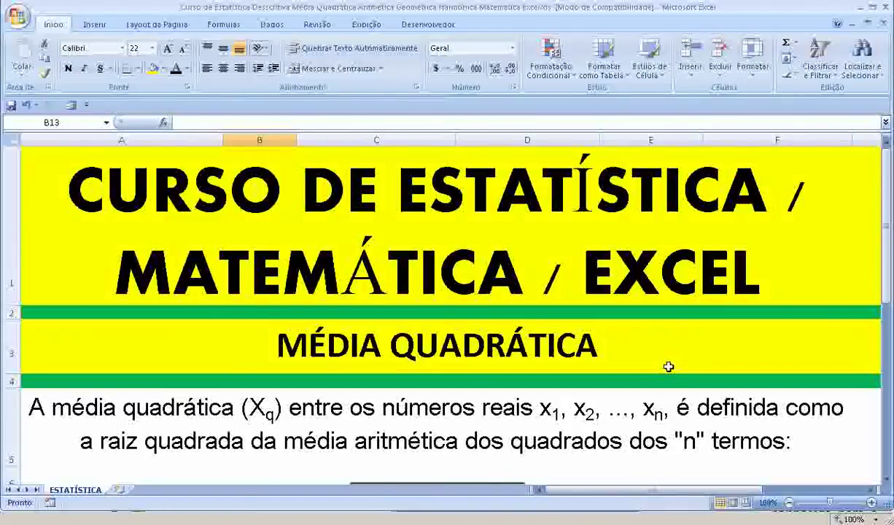
{"action": "left_click", "coordinate": [565, 392]}
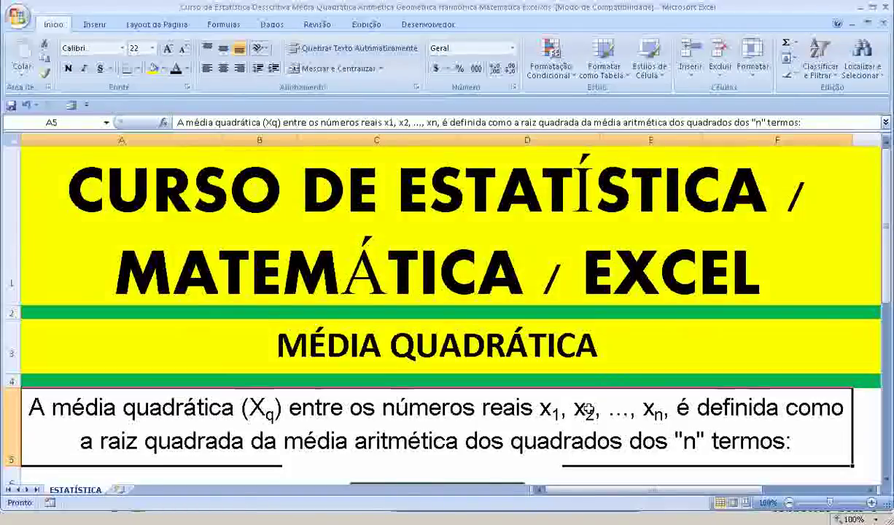
{"action": "scroll", "coordinate": [598, 413], "scroll_direction": "down", "scroll_amount": 1}
{"action": "left_click", "coordinate": [290, 406]}
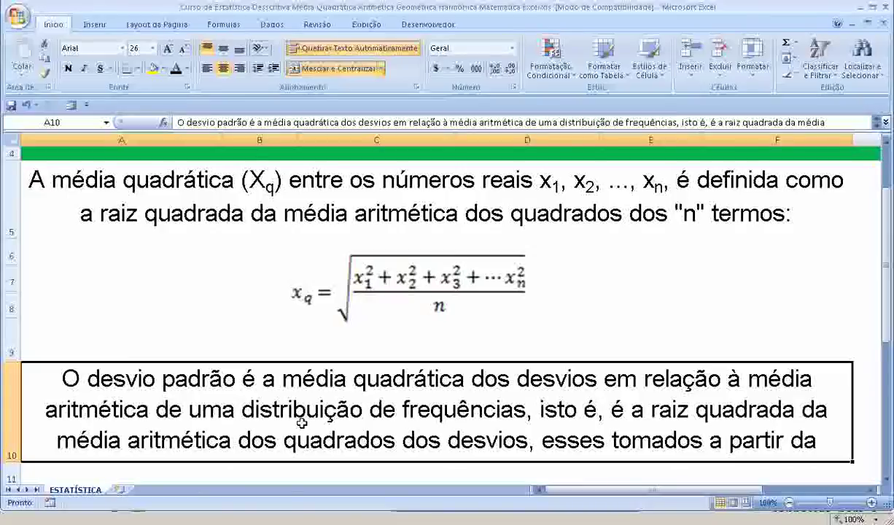
Step: Heighten row 10 so the paragraph ending in 'média aritmética.' shows fully, then review the sheet
{"action": "left_click_drag", "start_coordinate": [13, 461], "coordinate": [14, 487]}
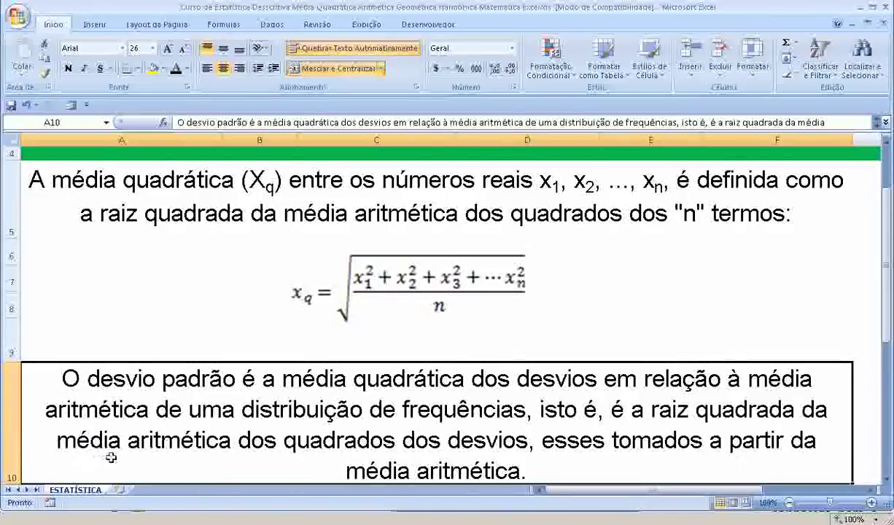
{"action": "left_click_drag", "start_coordinate": [886, 306], "coordinate": [889, 248]}
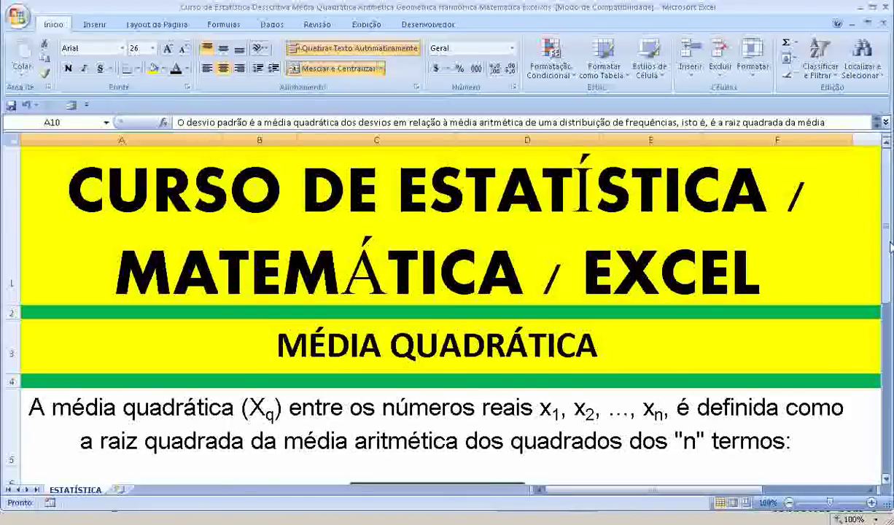
{"action": "left_click_drag", "start_coordinate": [884, 228], "coordinate": [890, 323]}
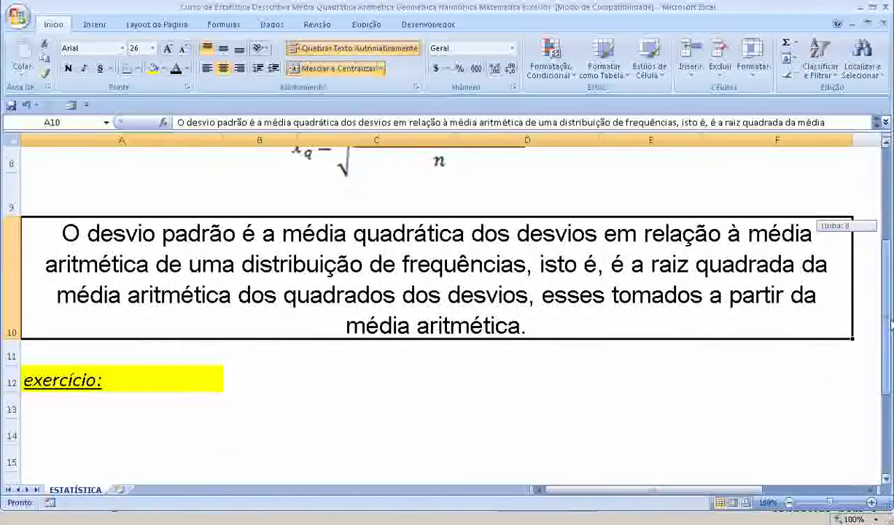
{"action": "left_click", "coordinate": [128, 430]}
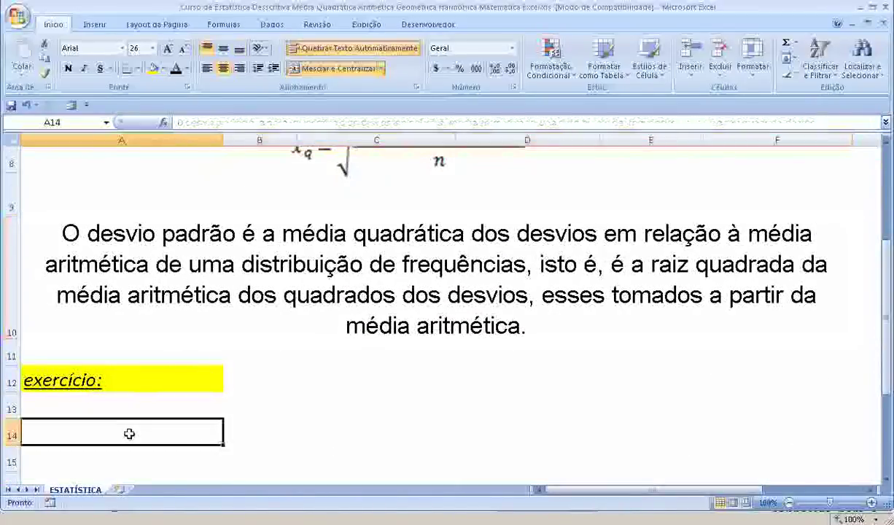
Step: Enter the values 1, 2, 3 and 4 in A15:A18
{"action": "left_click", "coordinate": [173, 448]}
{"action": "type", "text": "1"}
{"action": "key", "text": "Return"}
{"action": "type", "text": "2"}
{"action": "key", "text": "Return"}
{"action": "type", "text": "3"}
{"action": "key", "text": "Return"}
{"action": "type", "text": "4"}
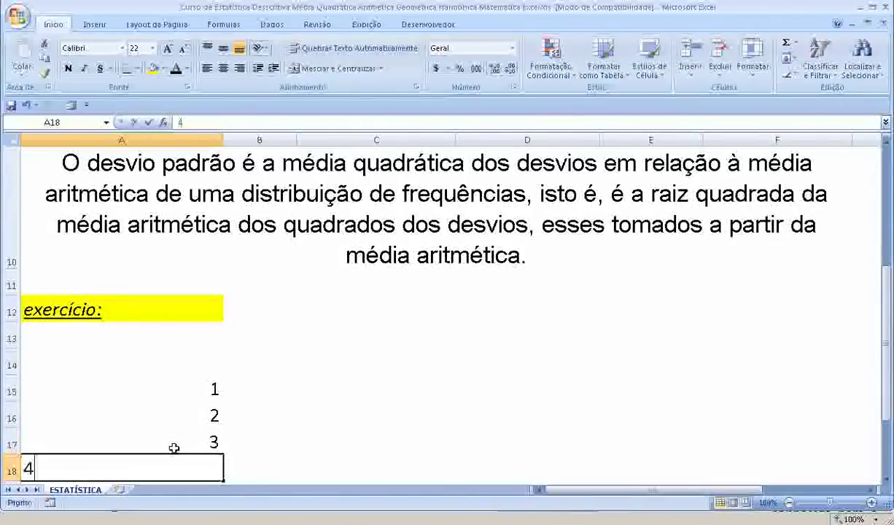
{"action": "key", "text": "Return"}
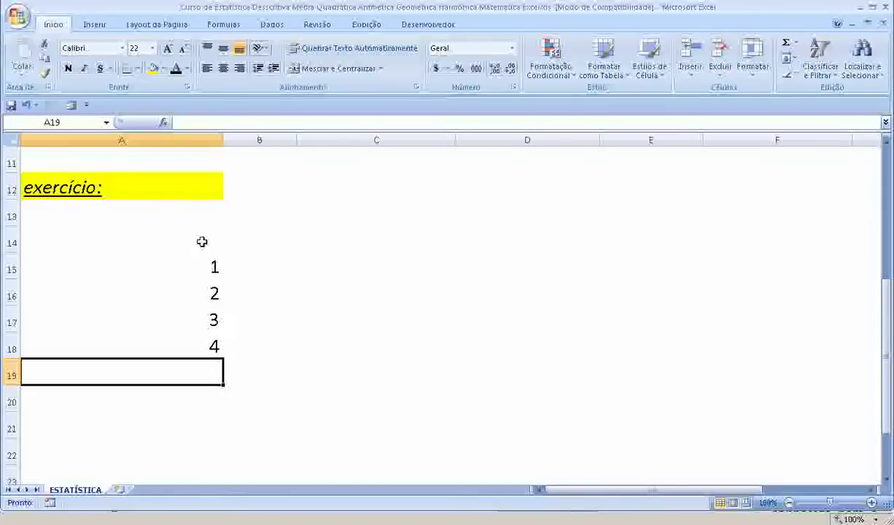
Step: Add right-aligned headers 'x' in A14 and 'x2' in B14
{"action": "left_click", "coordinate": [202, 241]}
{"action": "type", "text": "x"}
{"action": "key", "text": "Return"}
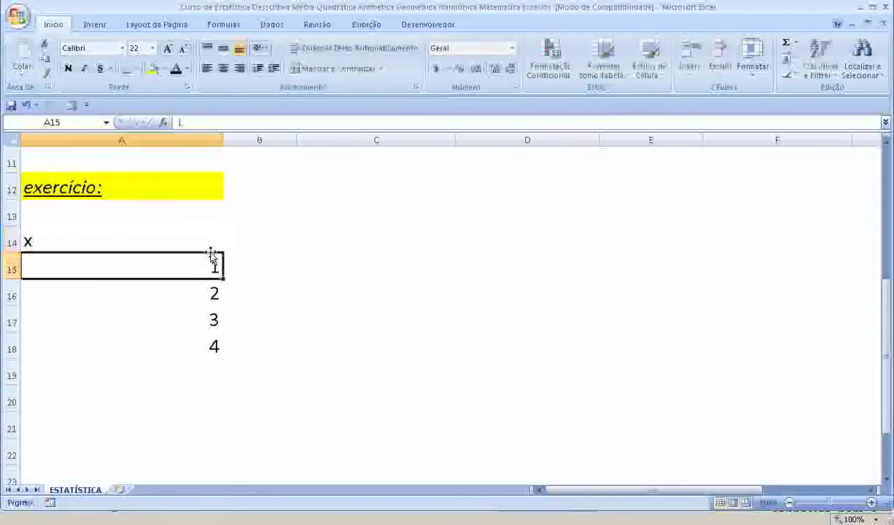
{"action": "left_click", "coordinate": [153, 233]}
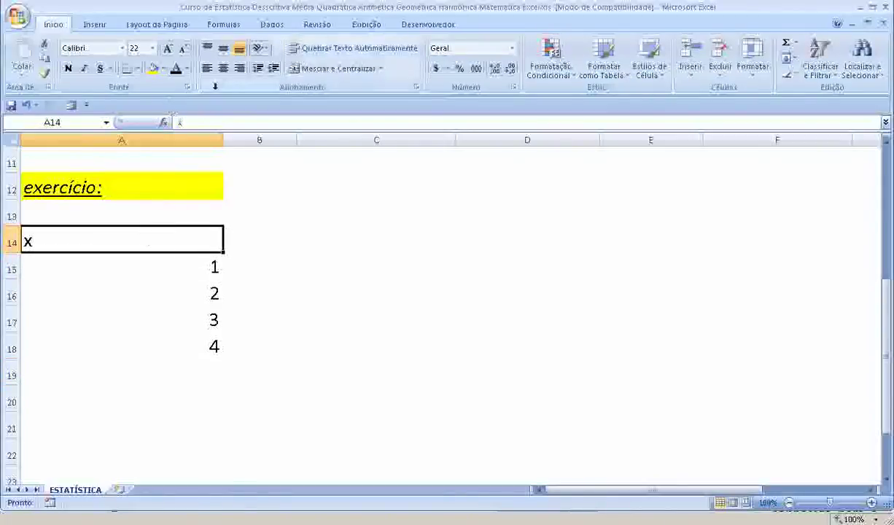
{"action": "left_click", "coordinate": [238, 67]}
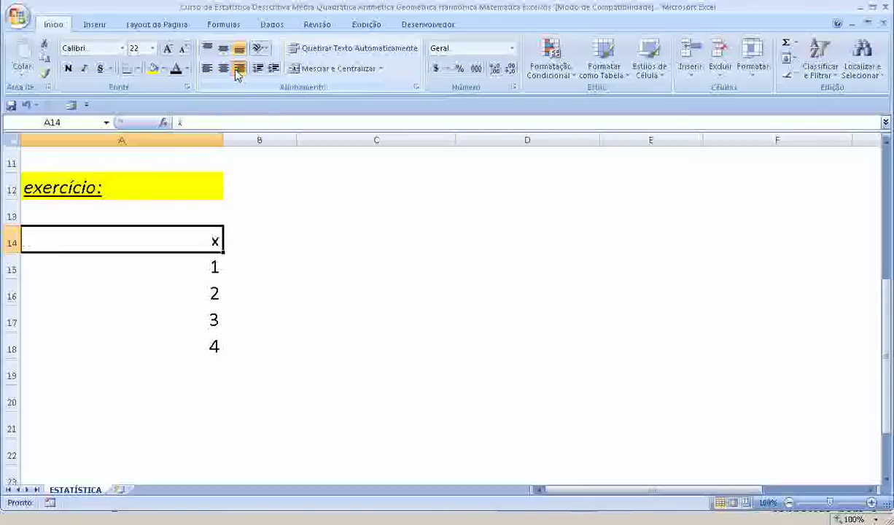
{"action": "left_click", "coordinate": [260, 243]}
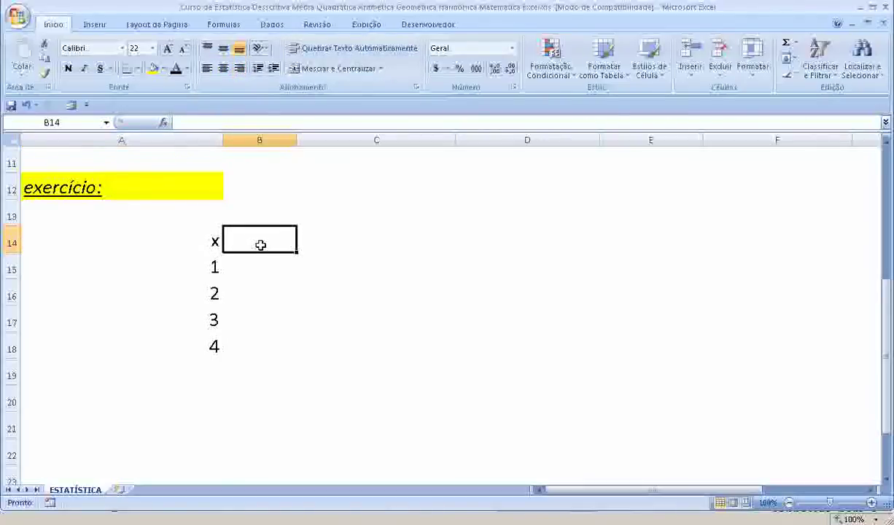
{"action": "type", "text": "x2"}
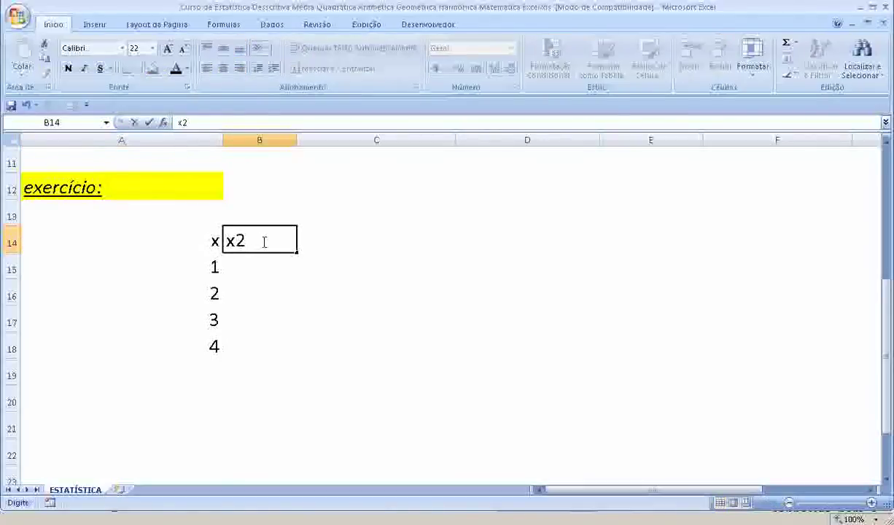
{"action": "key", "text": "Return"}
{"action": "left_click", "coordinate": [261, 242]}
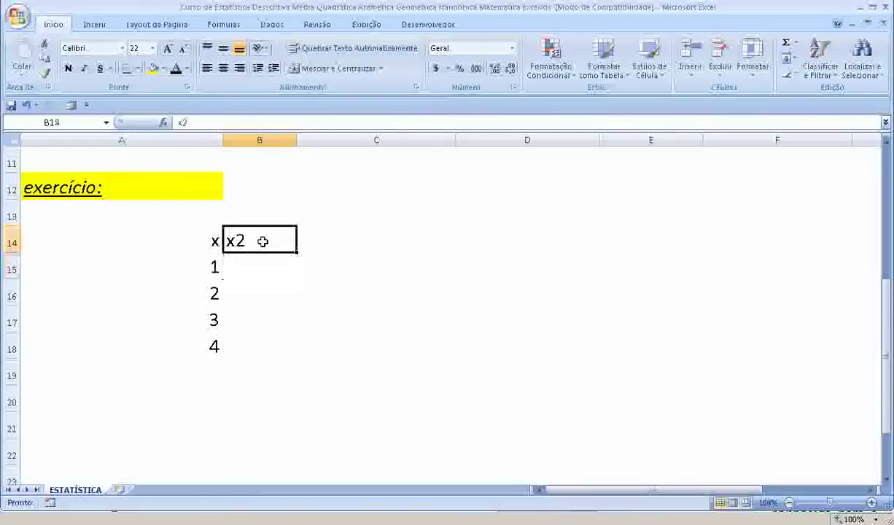
{"action": "left_click", "coordinate": [239, 69]}
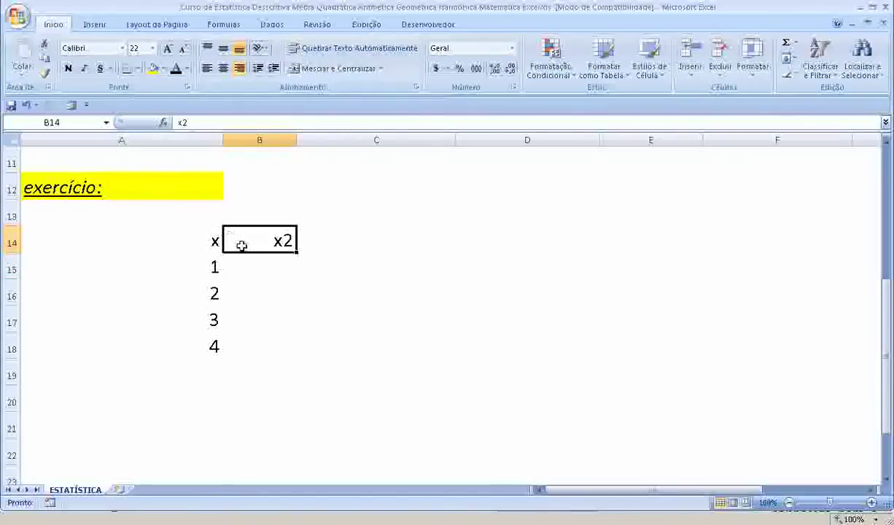
Step: Make the 2 in the B14 header superscript so it reads x²
{"action": "left_click", "coordinate": [182, 123]}
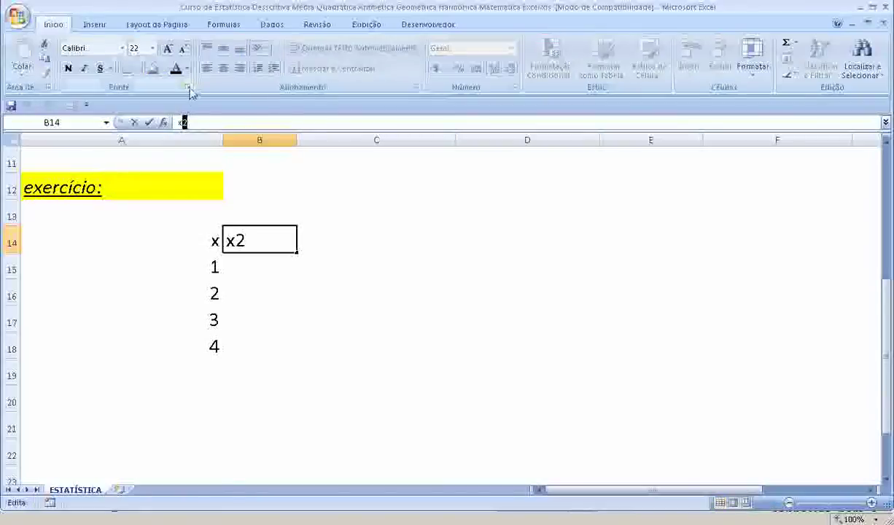
{"action": "left_click", "coordinate": [189, 88]}
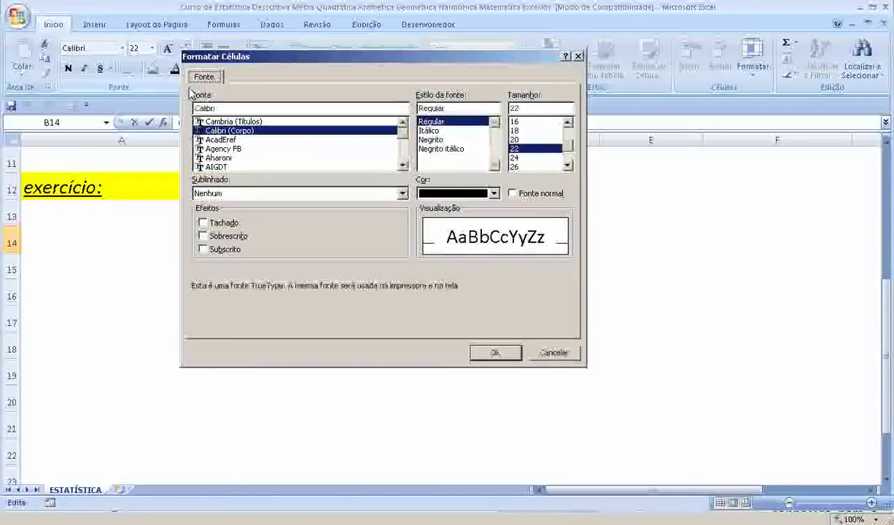
{"action": "left_click", "coordinate": [203, 235]}
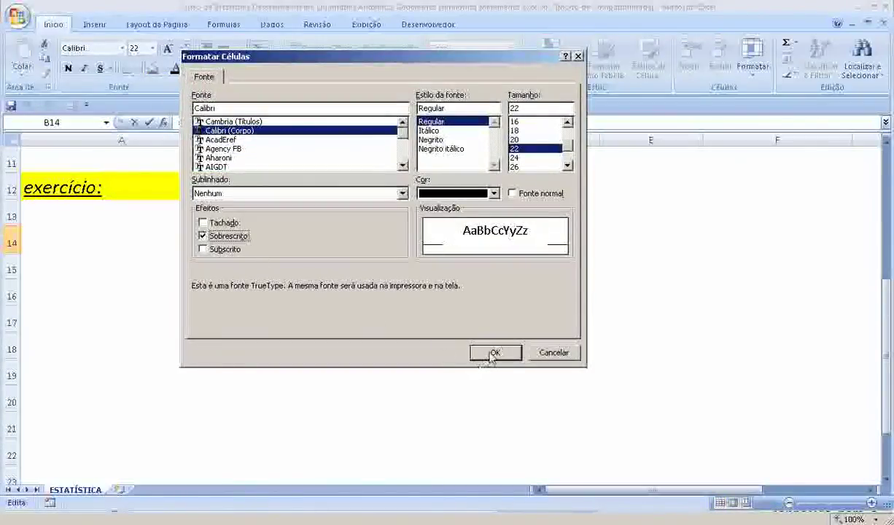
{"action": "left_click", "coordinate": [491, 353]}
{"action": "key", "text": "Return"}
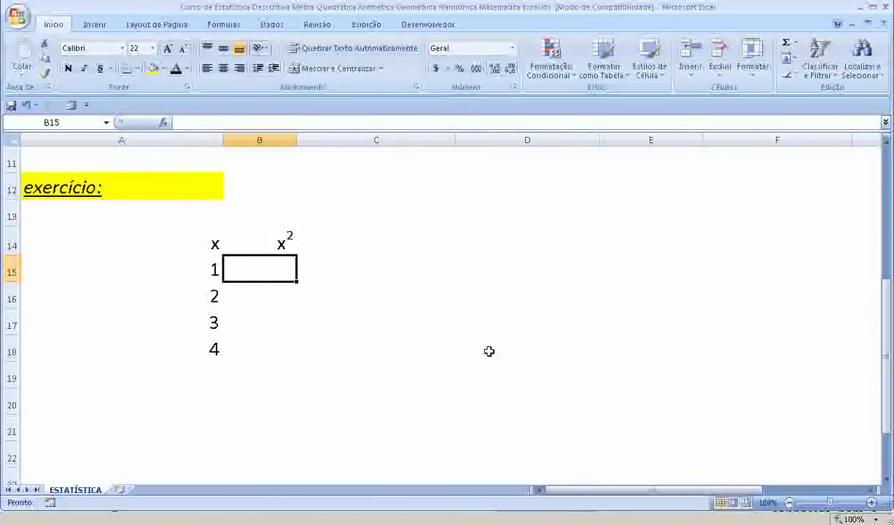
Step: Enter the formula =A15^2 in B15
{"action": "type", "text": "="}
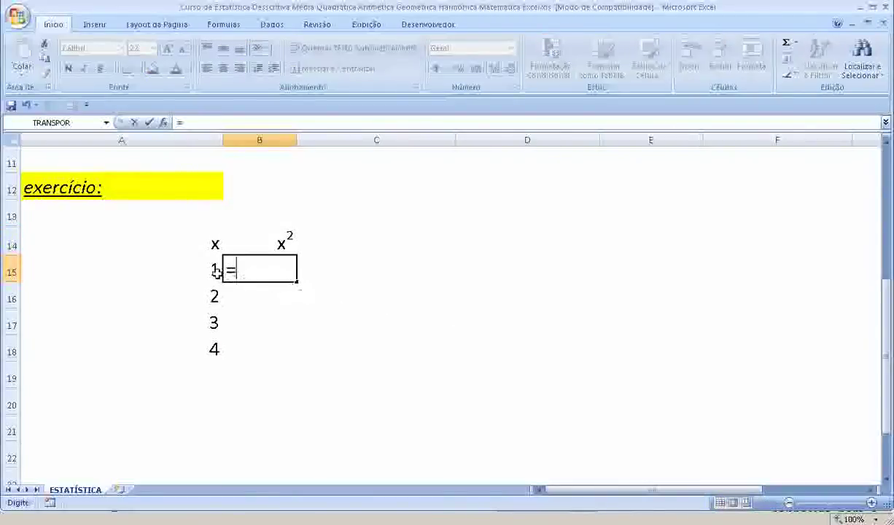
{"action": "left_click", "coordinate": [213, 270]}
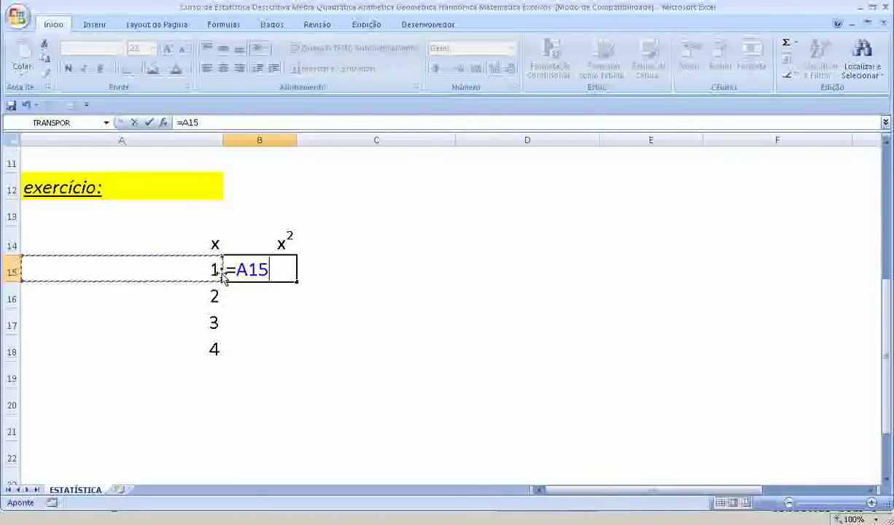
{"action": "type", "text": "^2"}
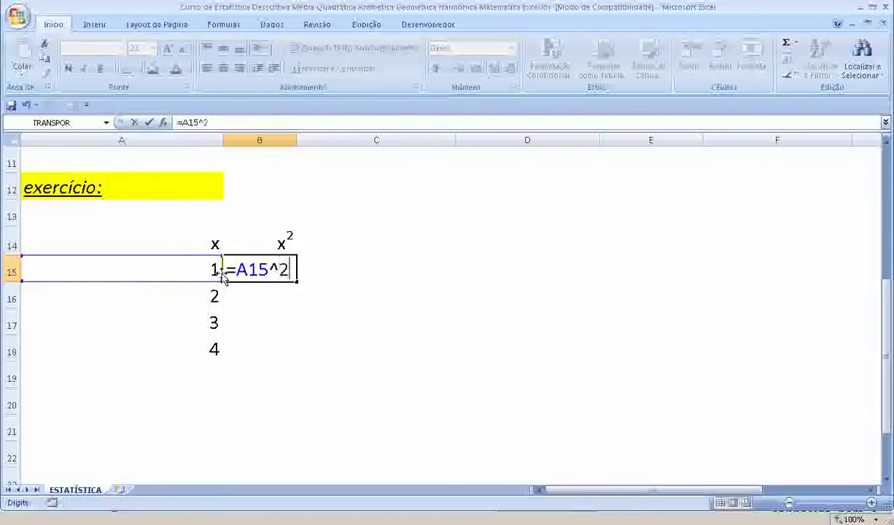
{"action": "key", "text": "Return"}
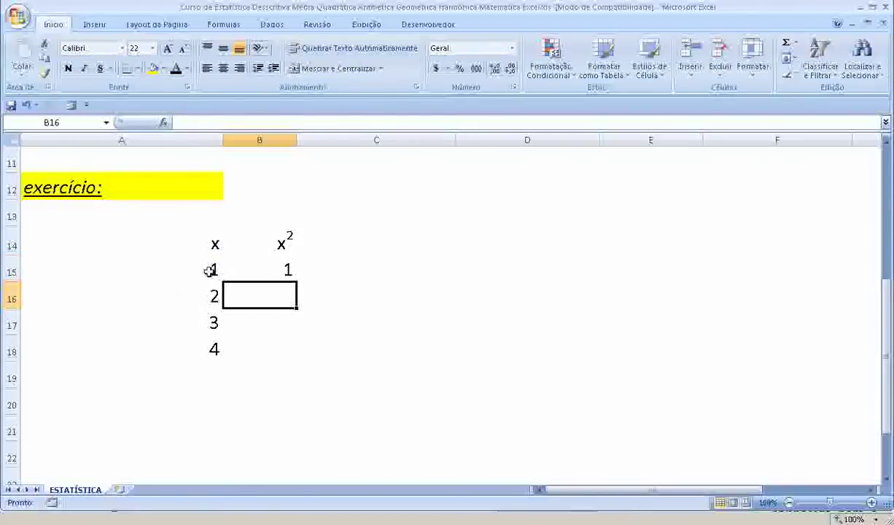
Step: Fill the squaring formula down to B18 and check the results 4, 9, 16
{"action": "left_click", "coordinate": [208, 270]}
{"action": "left_click", "coordinate": [278, 270]}
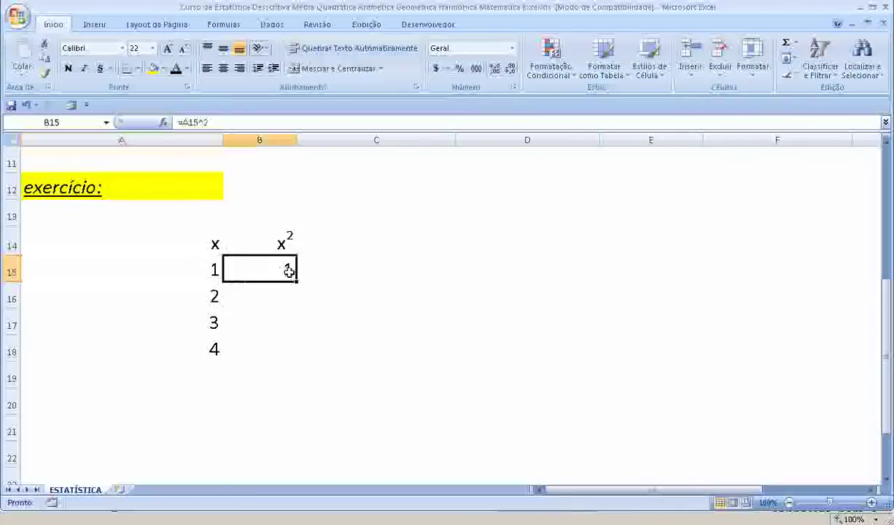
{"action": "left_click_drag", "start_coordinate": [296, 288], "coordinate": [267, 339]}
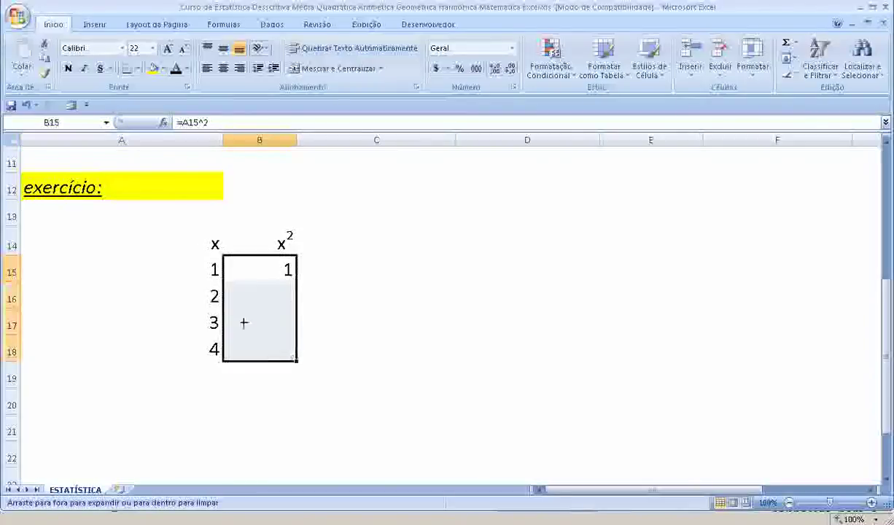
{"action": "left_click", "coordinate": [194, 294]}
{"action": "left_click", "coordinate": [267, 294]}
{"action": "left_click", "coordinate": [216, 321]}
{"action": "left_click", "coordinate": [270, 321]}
{"action": "left_click", "coordinate": [200, 345]}
{"action": "left_click", "coordinate": [263, 342]}
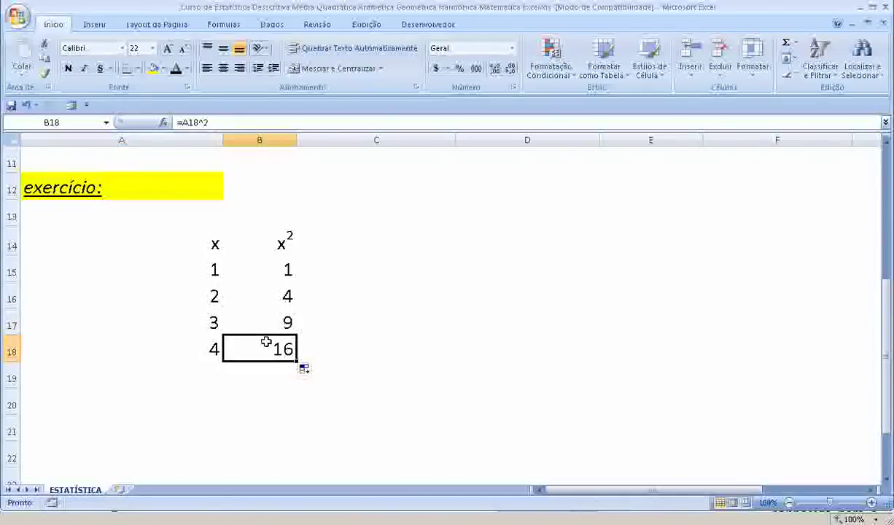
{"action": "left_click", "coordinate": [318, 232]}
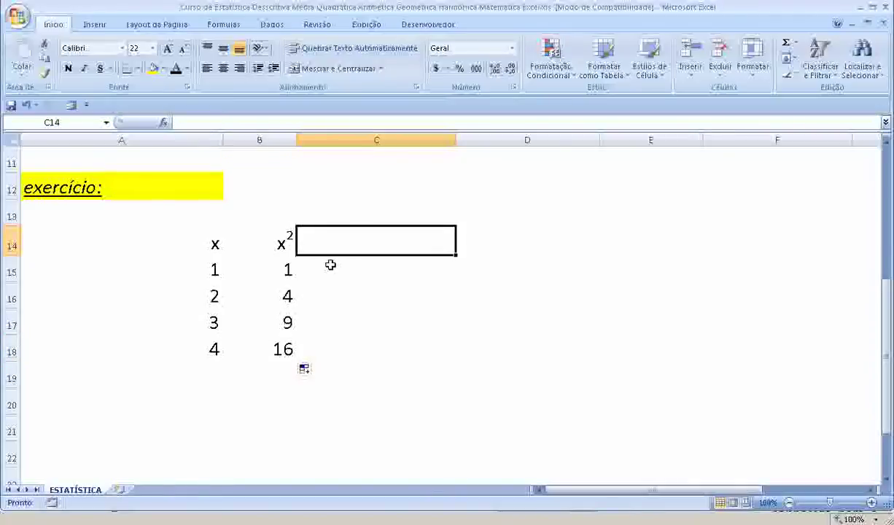
Step: Add a right-aligned 'Total' label in A19
{"action": "left_click", "coordinate": [267, 372]}
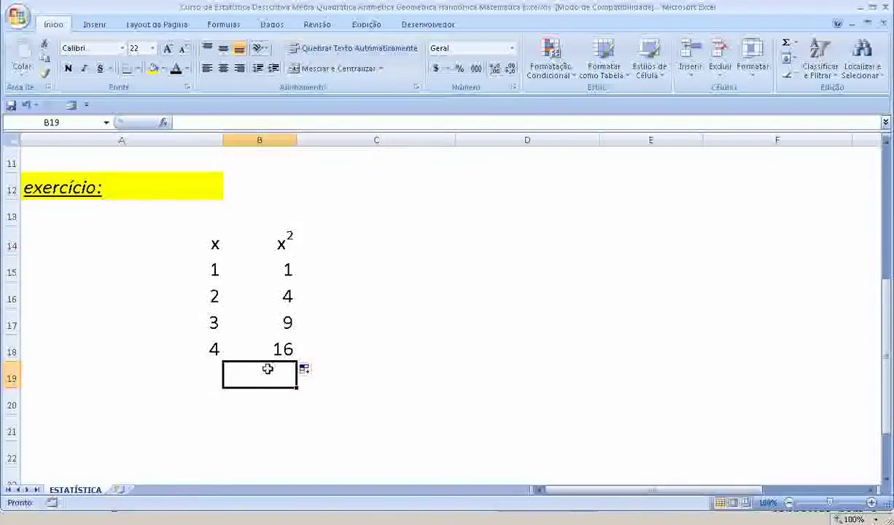
{"action": "left_click", "coordinate": [190, 374]}
{"action": "type", "text": "tot"}
{"action": "key", "text": "BackSpace"}
{"action": "key", "text": "BackSpace"}
{"action": "key", "text": "BackSpace"}
{"action": "type", "text": "Total"}
{"action": "key", "text": "Return"}
{"action": "left_click", "coordinate": [189, 359]}
{"action": "left_click", "coordinate": [184, 370]}
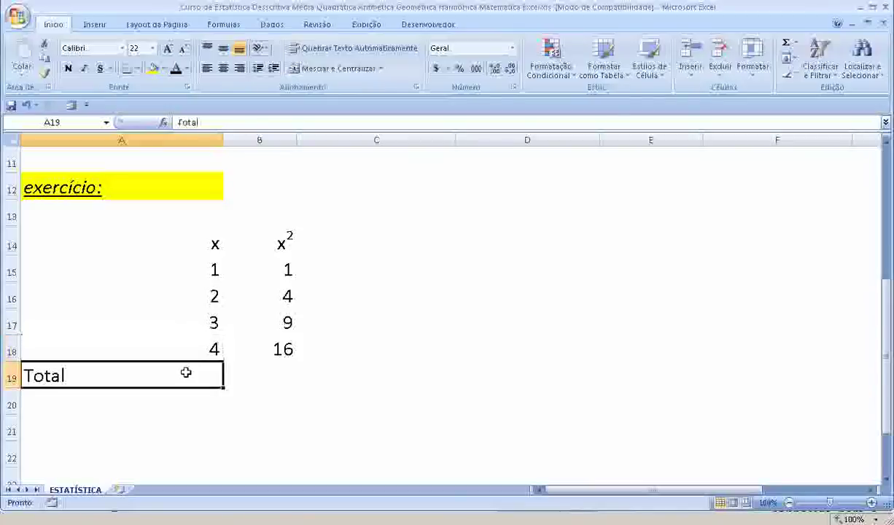
{"action": "left_click", "coordinate": [239, 69]}
Step: AutoSum the x² column in B19, giving 30
{"action": "left_click", "coordinate": [288, 352]}
{"action": "left_click", "coordinate": [286, 372]}
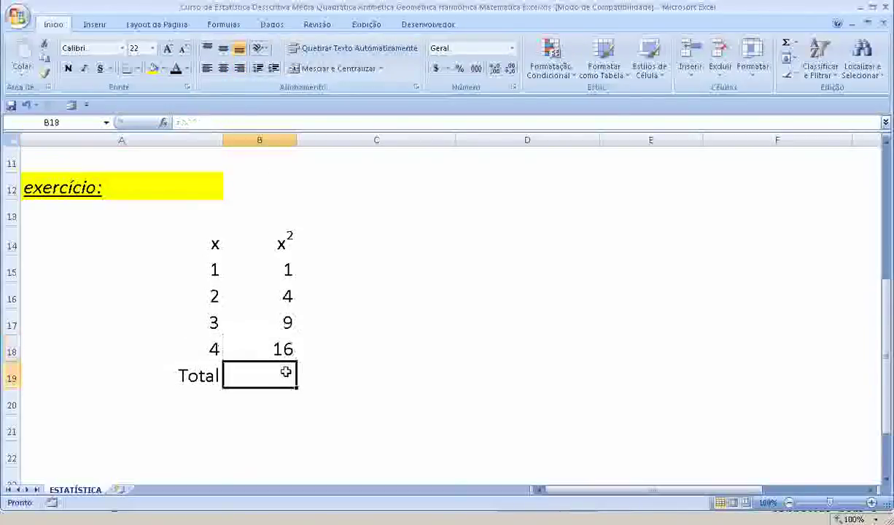
{"action": "left_click", "coordinate": [786, 44]}
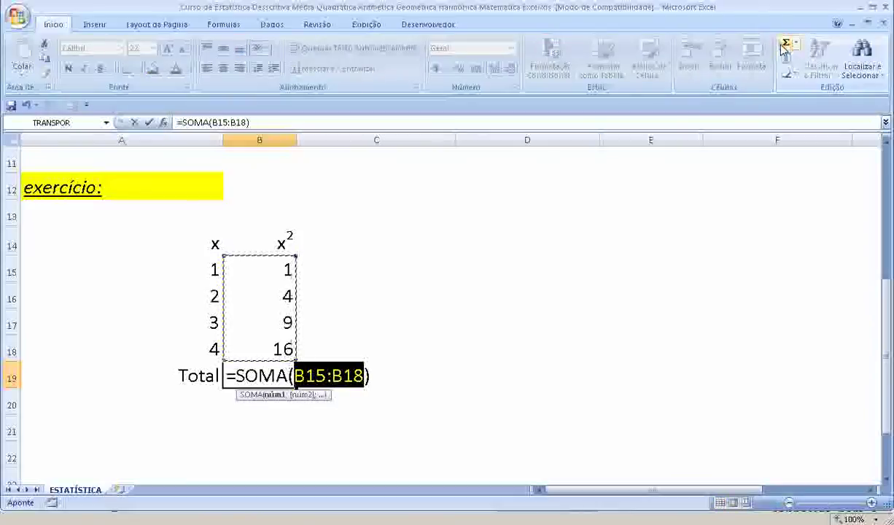
{"action": "key", "text": "Return"}
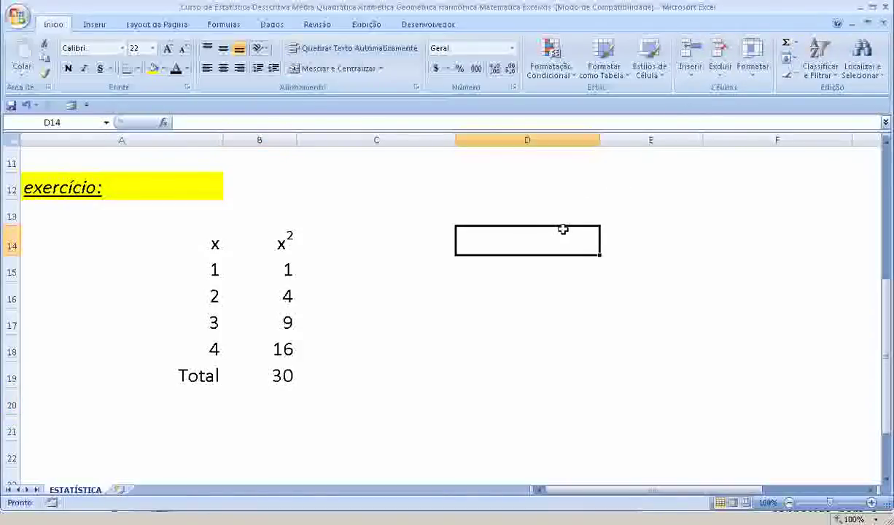
Step: Type the label 'média quadrática' in D14
{"action": "type", "text": "m´w"}
{"action": "key", "text": "BackSpace"}
{"action": "type", "text": "édia quadrática"}
Step: Enter =raiz(B19/4) in D15 under the label, giving 2,738612788
{"action": "key", "text": "Return"}
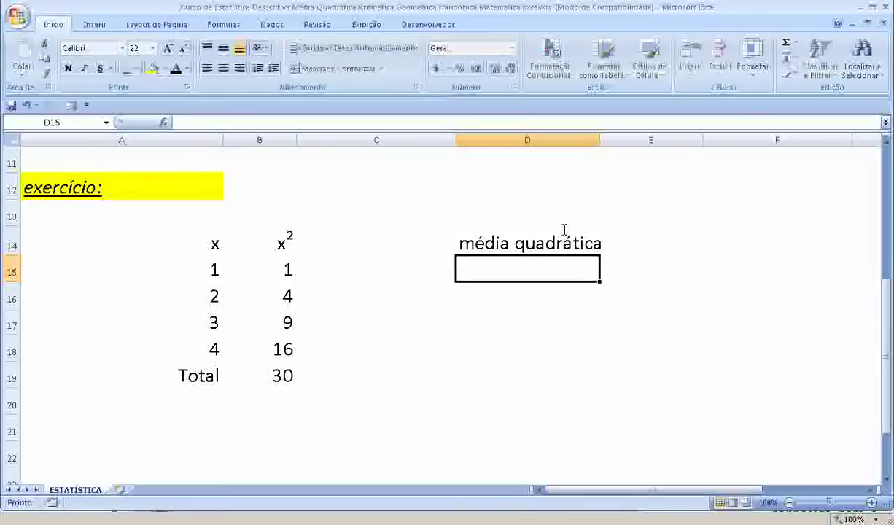
{"action": "type", "text": "=raiz("}
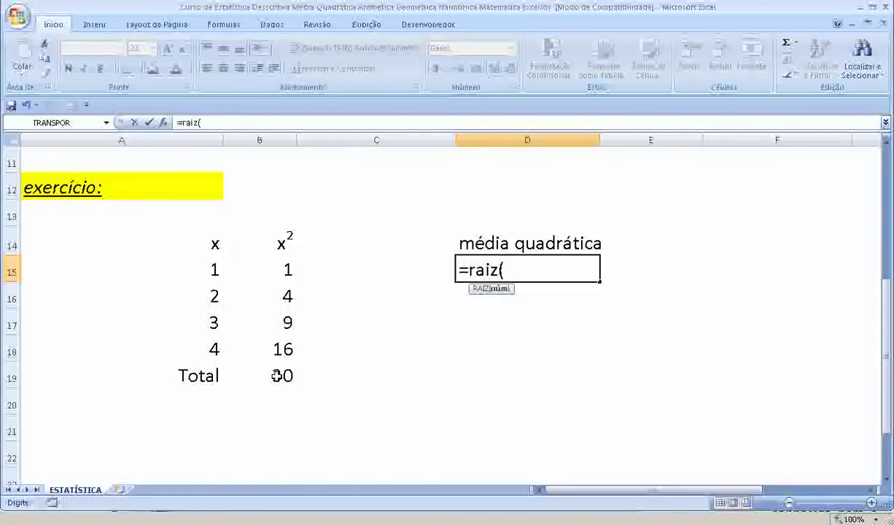
{"action": "left_click", "coordinate": [277, 375]}
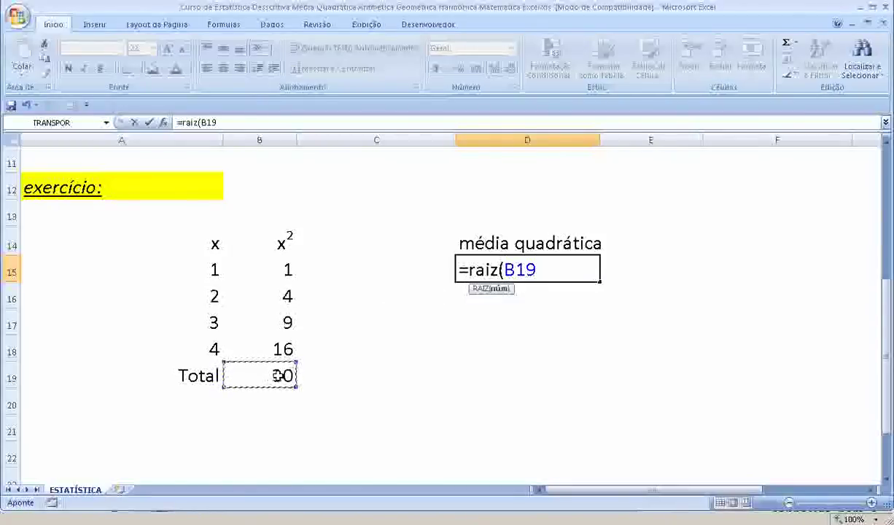
{"action": "type", "text": "/"}
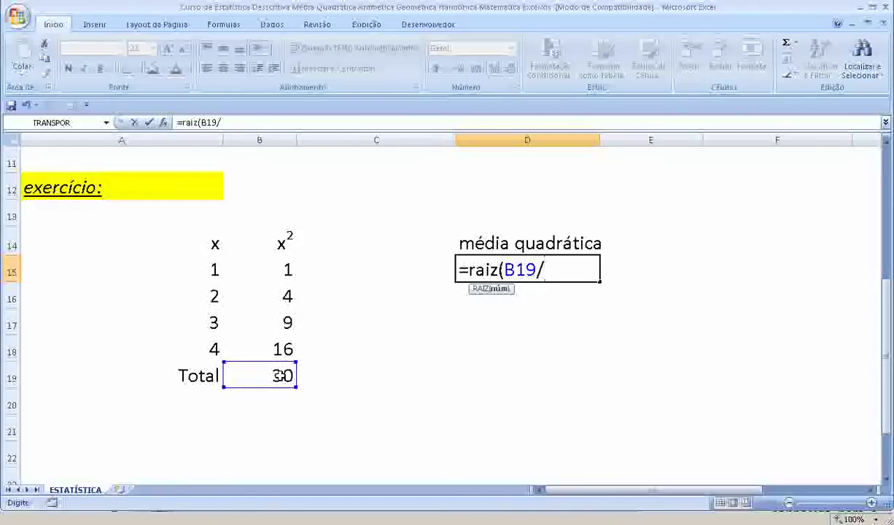
{"action": "type", "text": "4"}
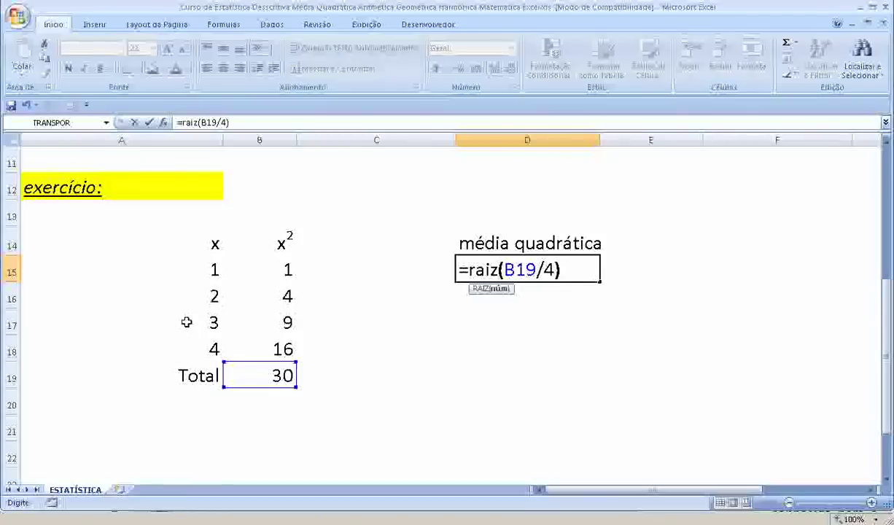
{"action": "key", "text": "Return"}
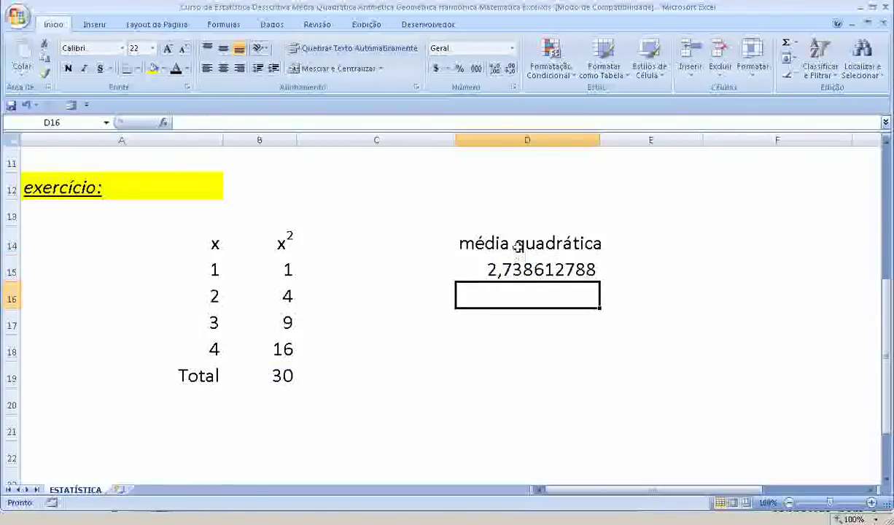
Step: Highlight the label and result in D14:D15 yellow
{"action": "left_click_drag", "start_coordinate": [495, 241], "coordinate": [507, 269]}
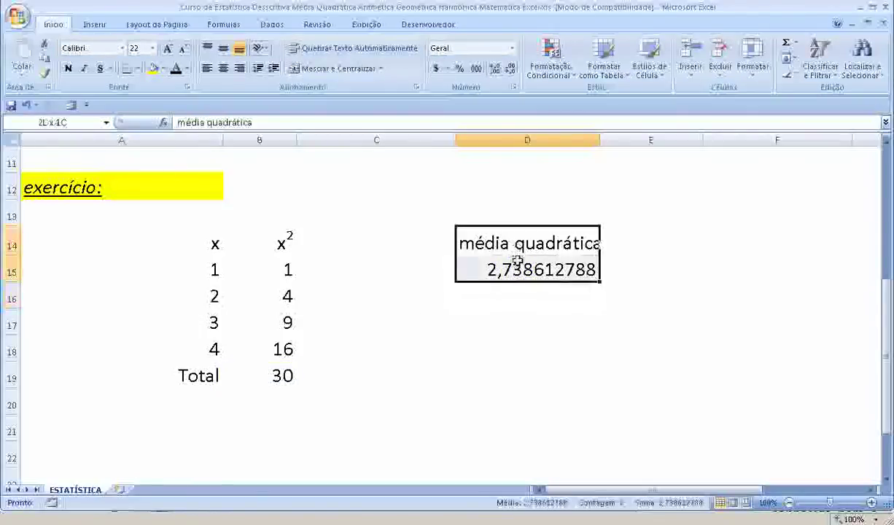
{"action": "left_click", "coordinate": [153, 69]}
{"action": "left_click", "coordinate": [497, 346]}
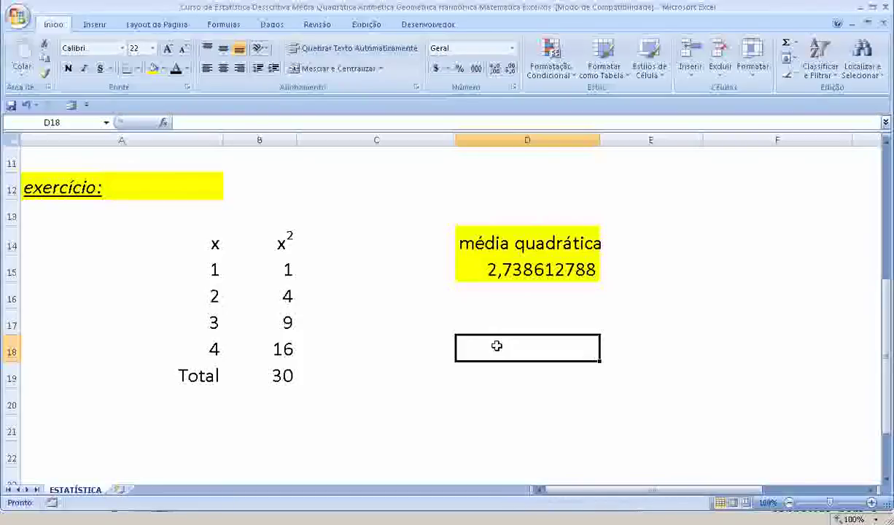
Step: Enter =SOMAQUAD(A15:A18) in D18, giving 30
{"action": "type", "text": "="}
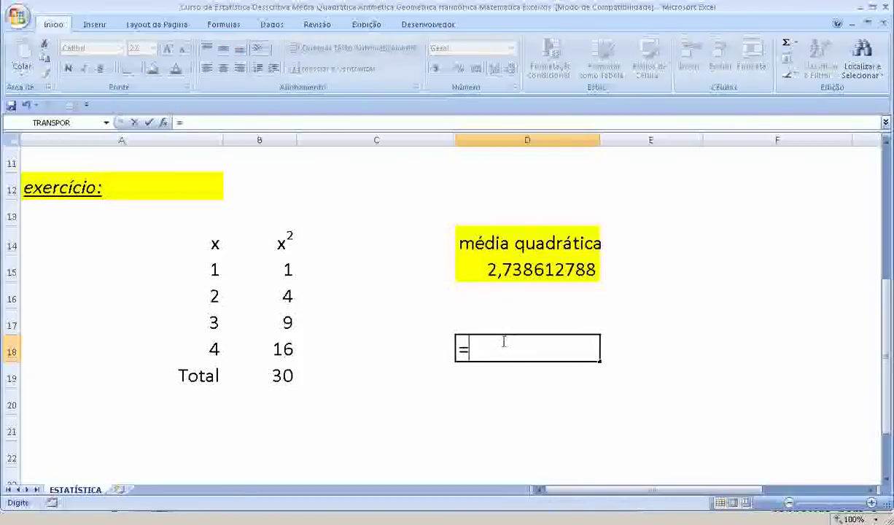
{"action": "type", "text": "somaquad"}
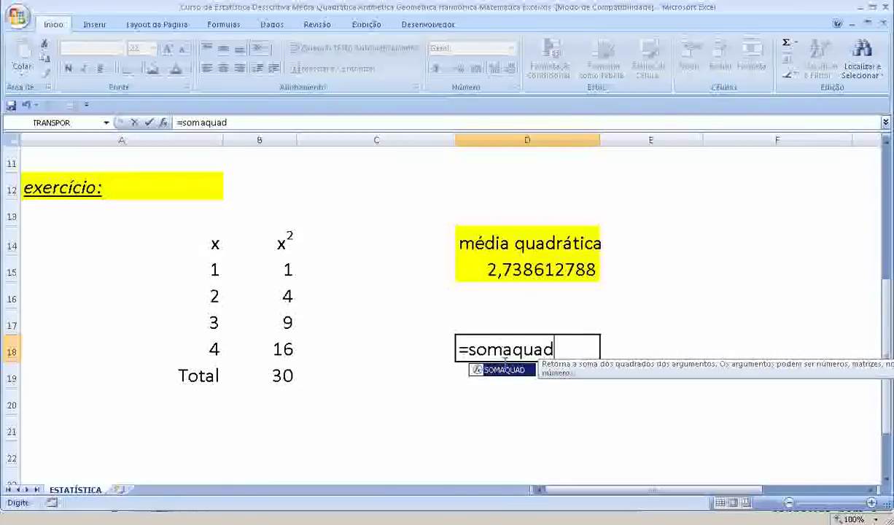
{"action": "double_click", "coordinate": [508, 372]}
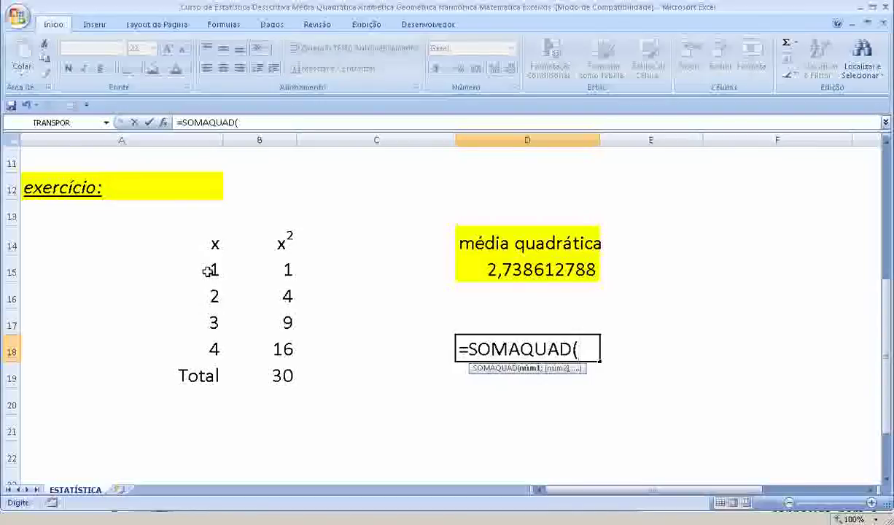
{"action": "left_click_drag", "start_coordinate": [208, 271], "coordinate": [216, 349]}
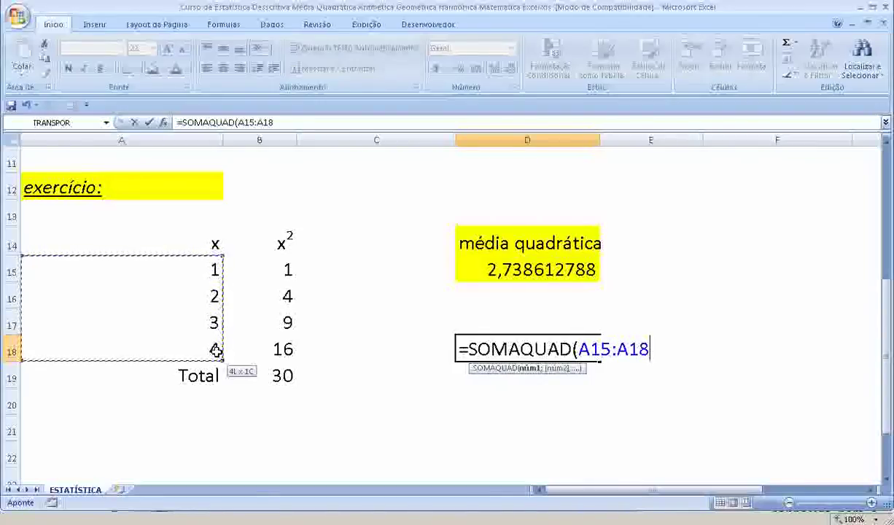
{"action": "type", "text": ")"}
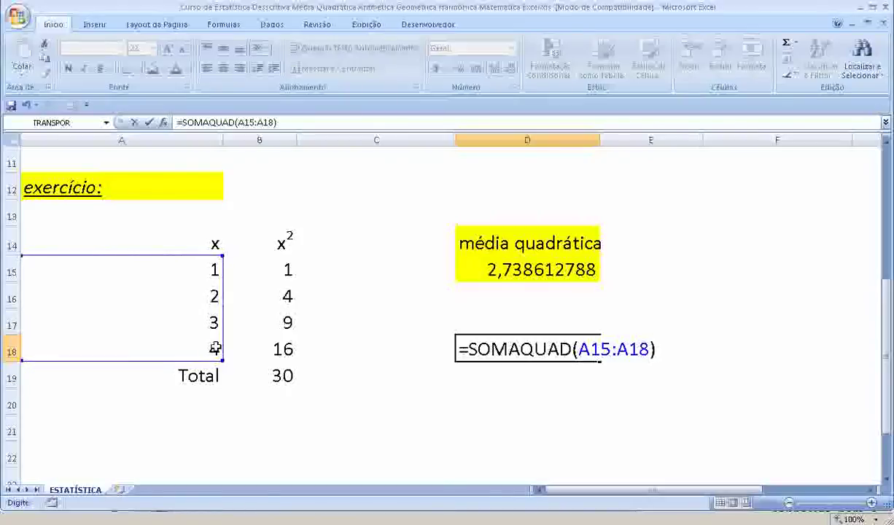
{"action": "key", "text": "Return"}
Step: Label the sum of squares 'somaquad' in E18
{"action": "key", "text": "Up"}
{"action": "key", "text": "Right"}
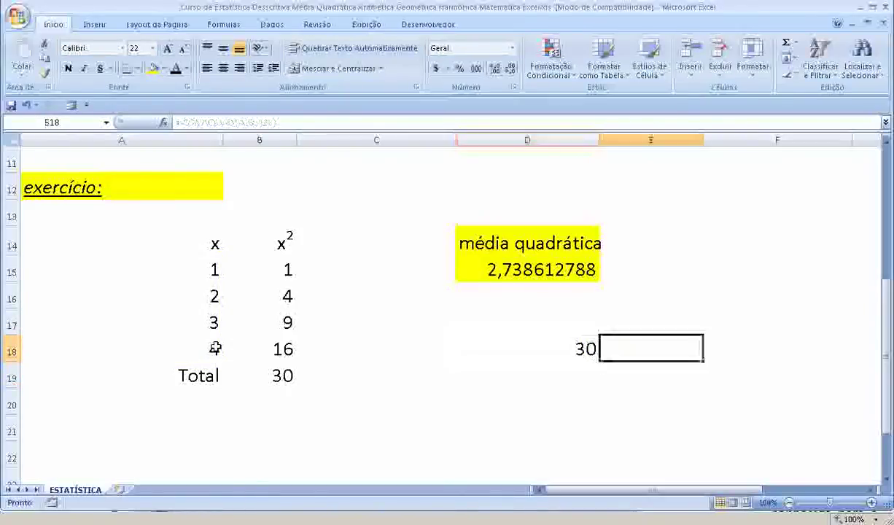
{"action": "type", "text": "somaqua"}
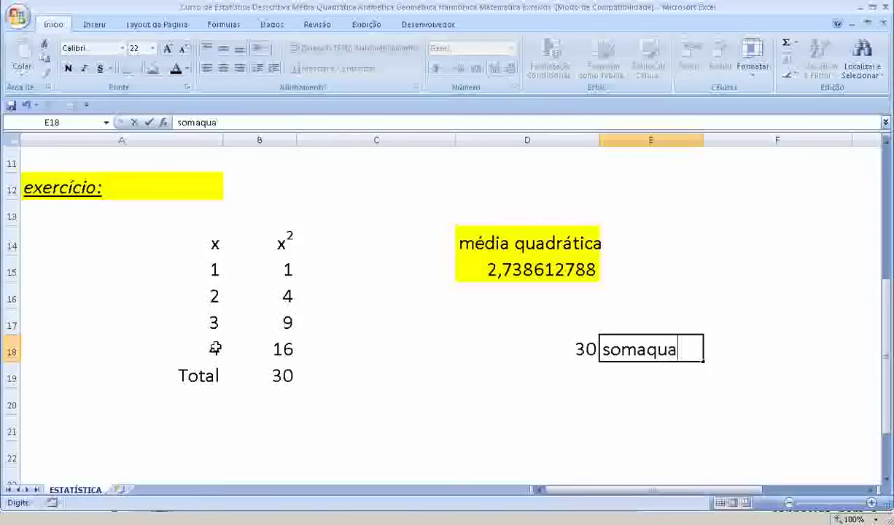
{"action": "type", "text": "d"}
{"action": "key", "text": "Return"}
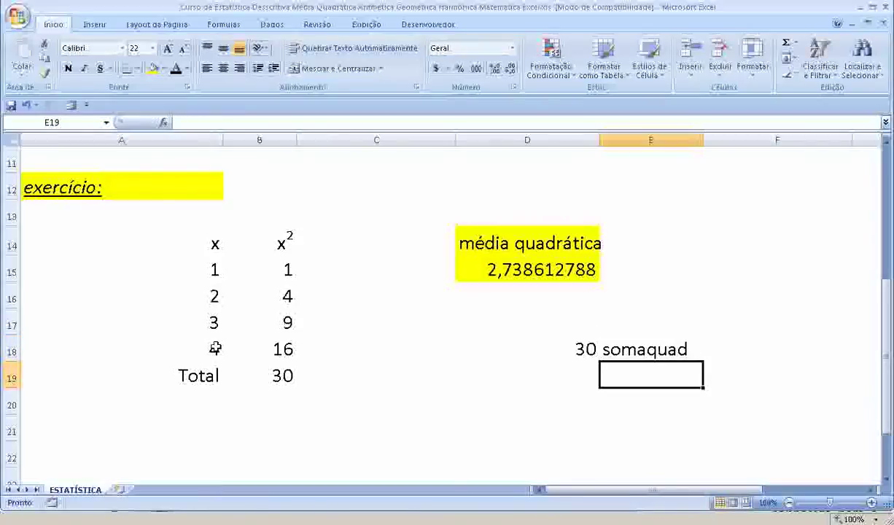
{"action": "key", "text": "Left"}
{"action": "type", "text": "="}
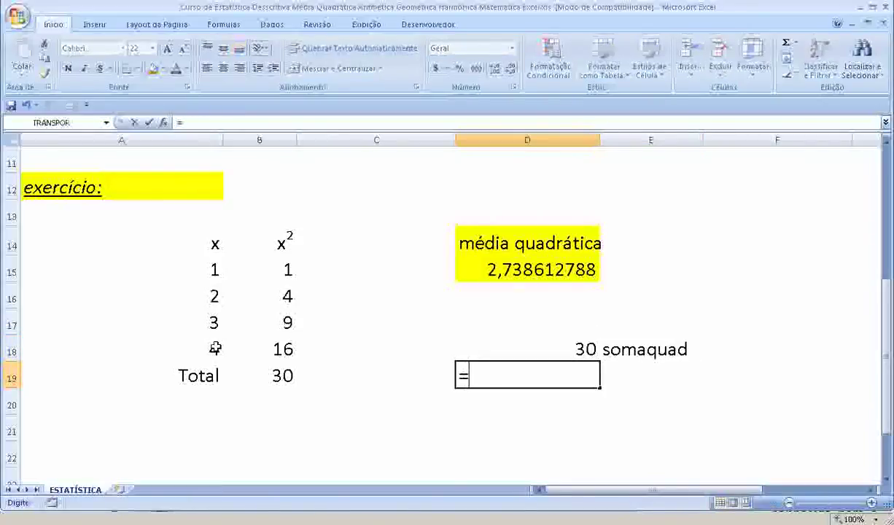
{"action": "type", "text": "c"}
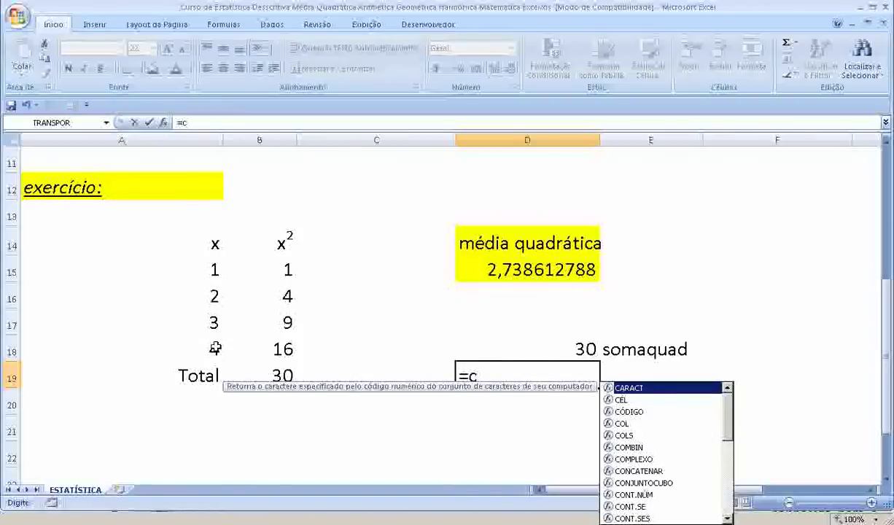
Step: Enter =CONT.NÚM(A15:A18) in D19, giving 4
{"action": "double_click", "coordinate": [620, 495]}
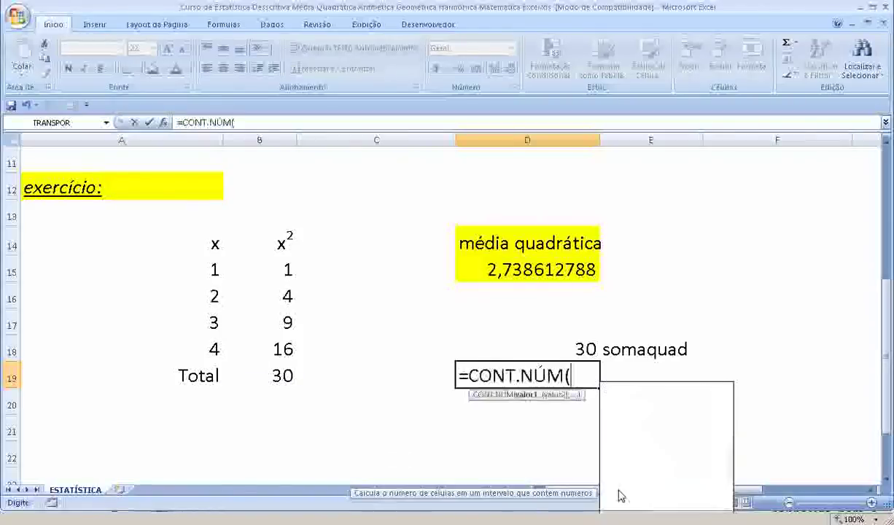
{"action": "left_click_drag", "start_coordinate": [212, 265], "coordinate": [211, 347]}
{"action": "type", "text": ")"}
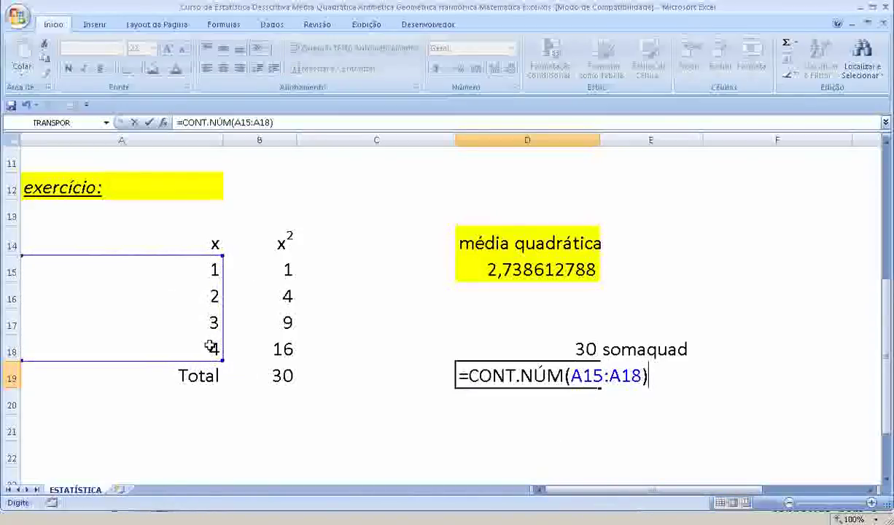
{"action": "key", "text": "Return"}
Step: Label the count 'cont.núm' in E19 and move down to D21
{"action": "key", "text": "Up"}
{"action": "key", "text": "Right"}
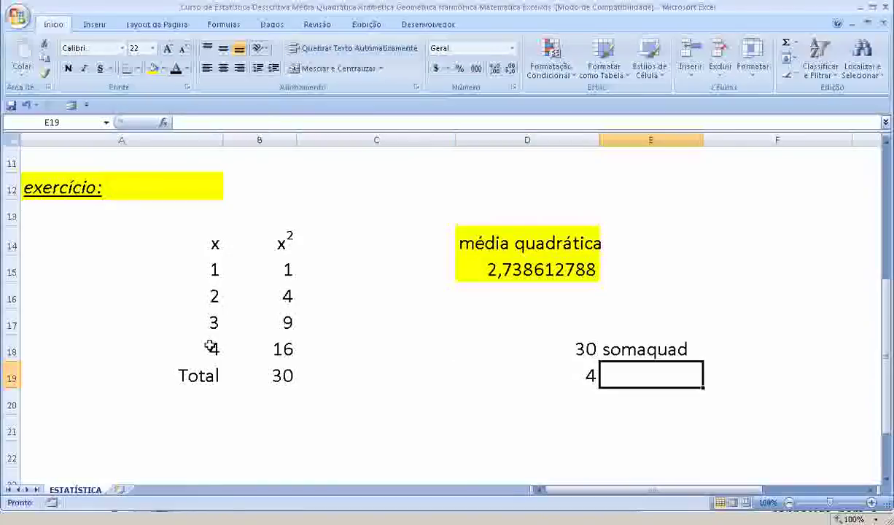
{"action": "key", "text": "Left"}
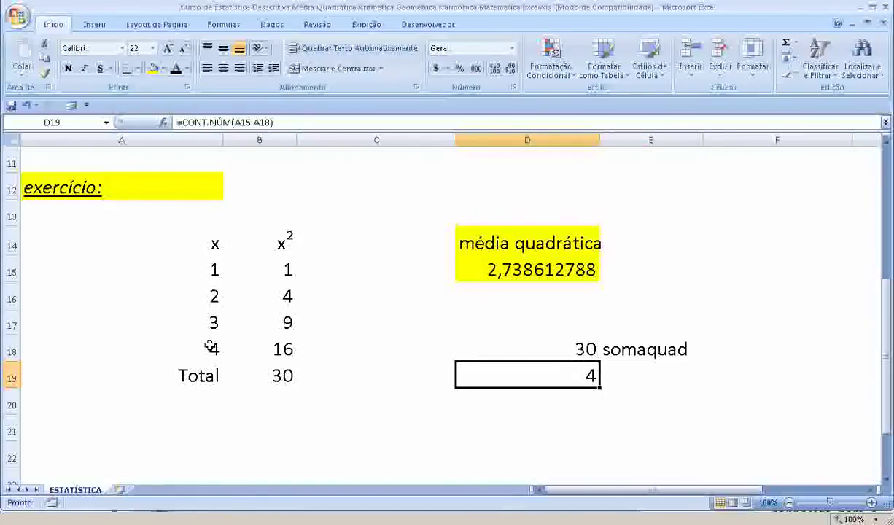
{"action": "key", "text": "Right"}
{"action": "type", "text": "cont.núm"}
{"action": "key", "text": "Return"}
{"action": "key", "text": "Left"}
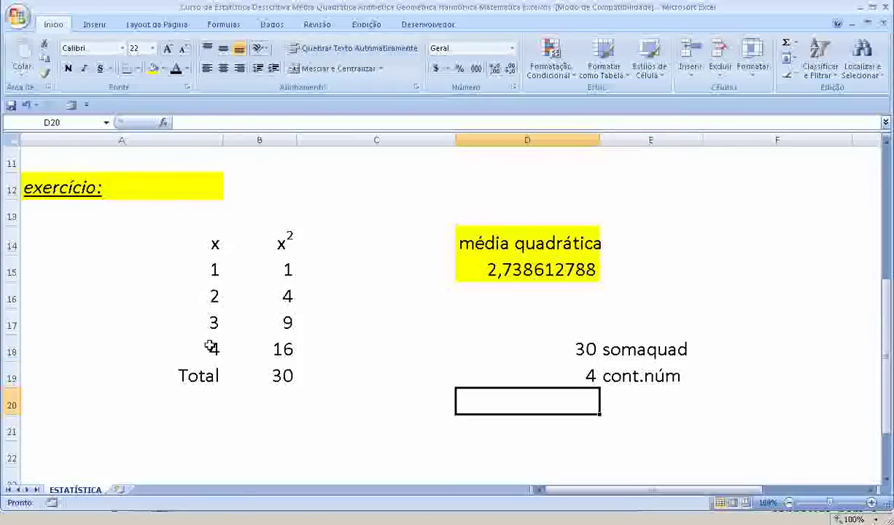
{"action": "key", "text": "Down"}
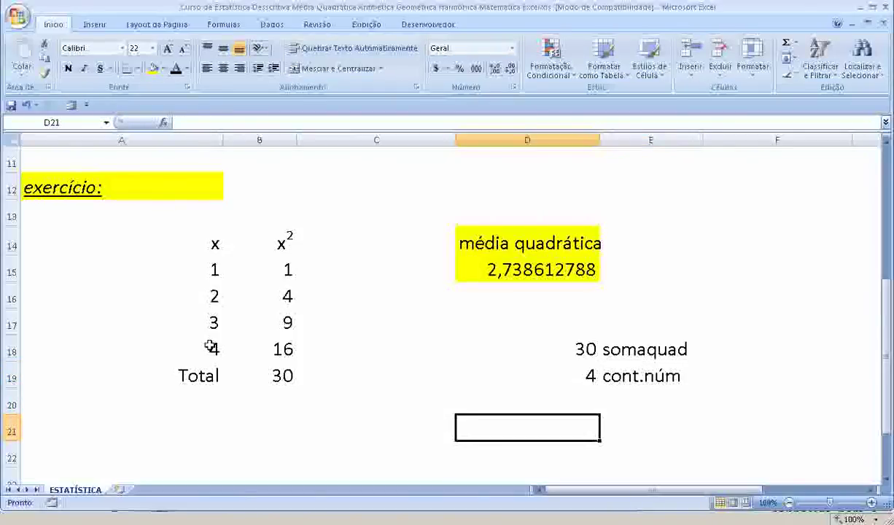
Step: Add a 'média quadrática' heading in D21 and =raiz(D18/D19) in D22, giving 2,738612788
{"action": "type", "text": "médiz"}
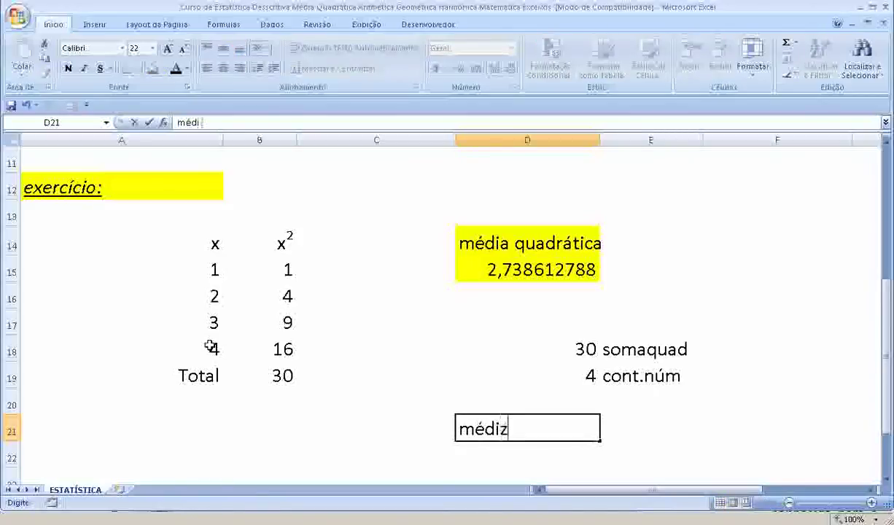
{"action": "key", "text": "BackSpace"}
{"action": "type", "text": "a quadrática"}
{"action": "key", "text": "Return"}
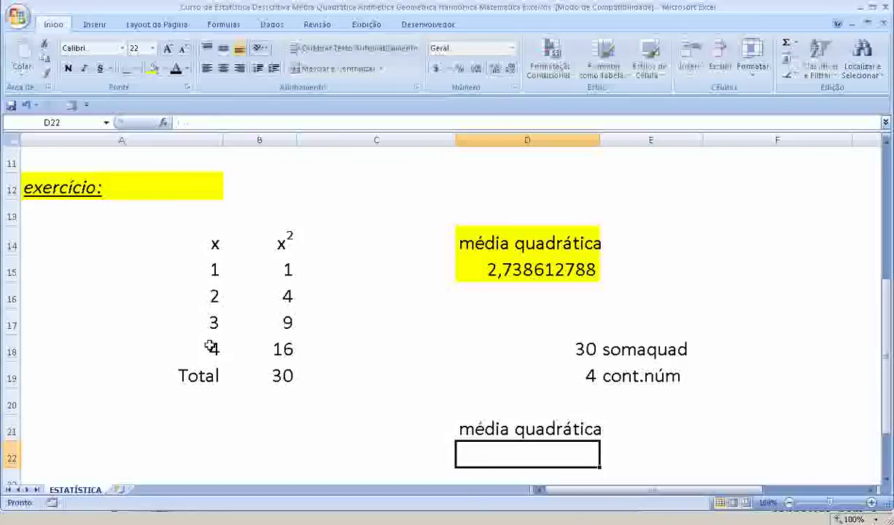
{"action": "type", "text": "="}
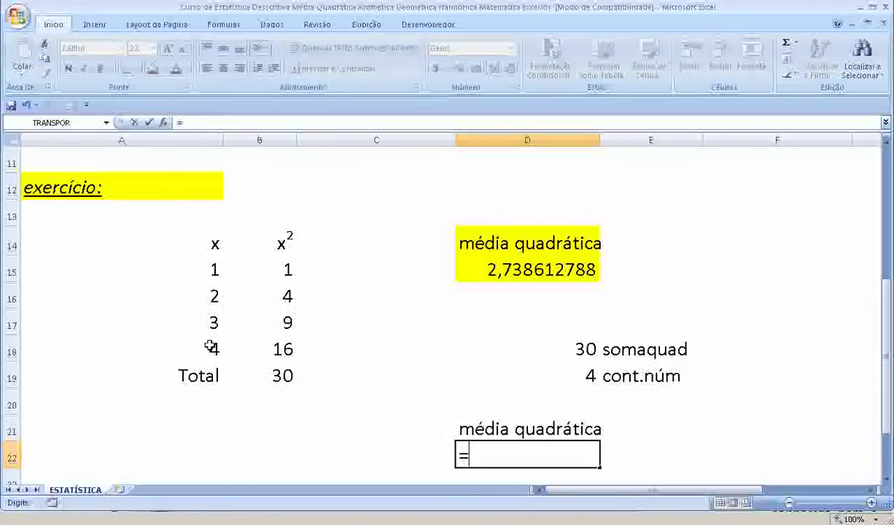
{"action": "type", "text": "raiz"}
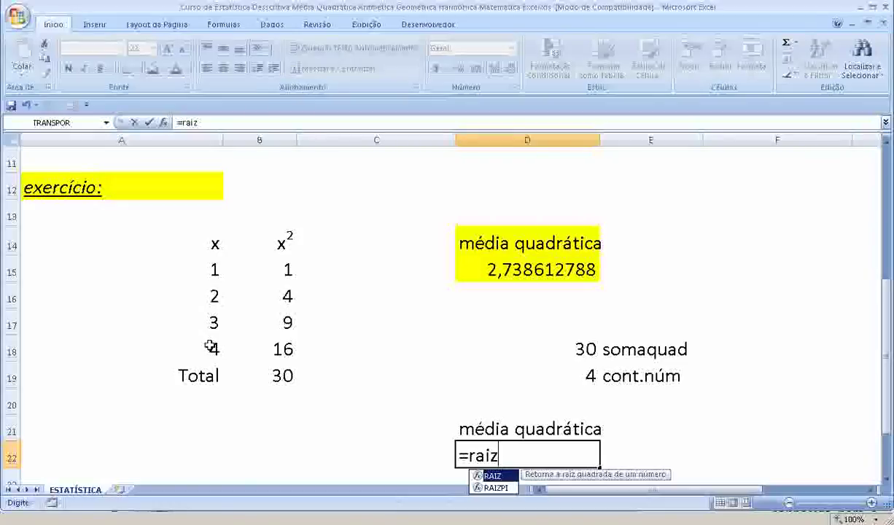
{"action": "type", "text": "("}
{"action": "left_click", "coordinate": [588, 349]}
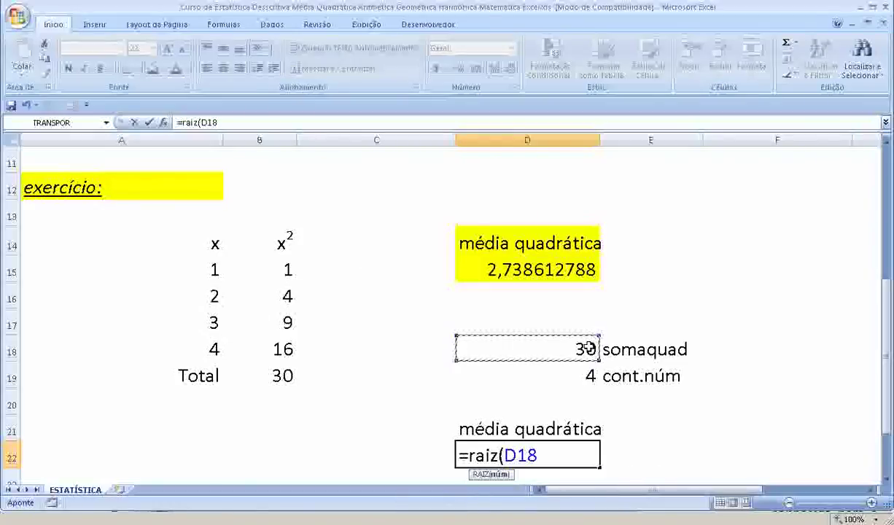
{"action": "type", "text": "/"}
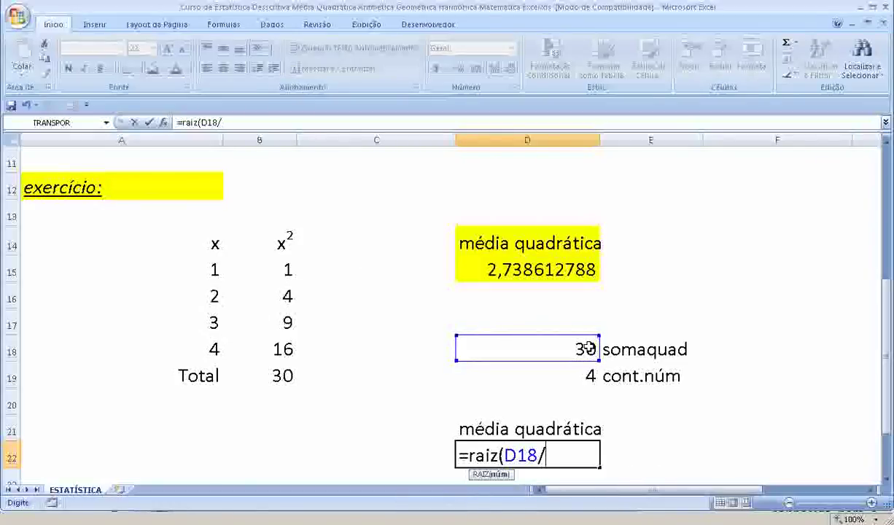
{"action": "left_click", "coordinate": [591, 376]}
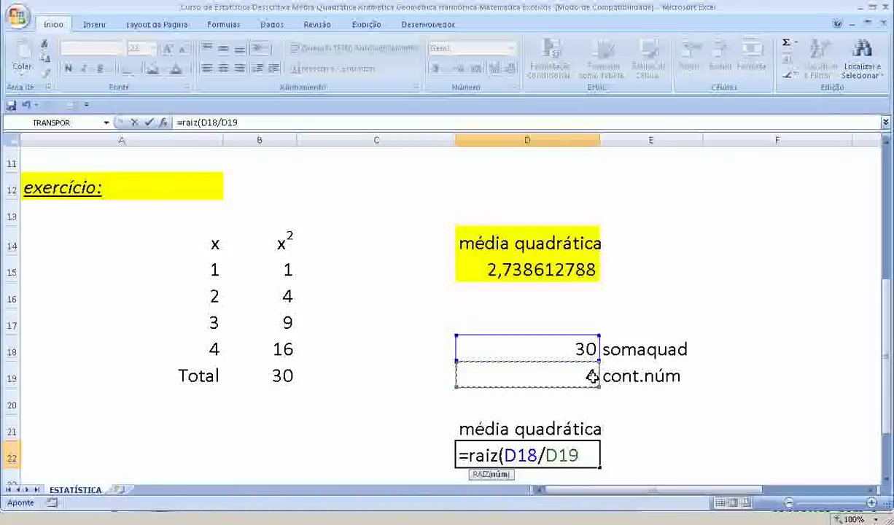
{"action": "type", "text": ")"}
{"action": "key", "text": "Return"}
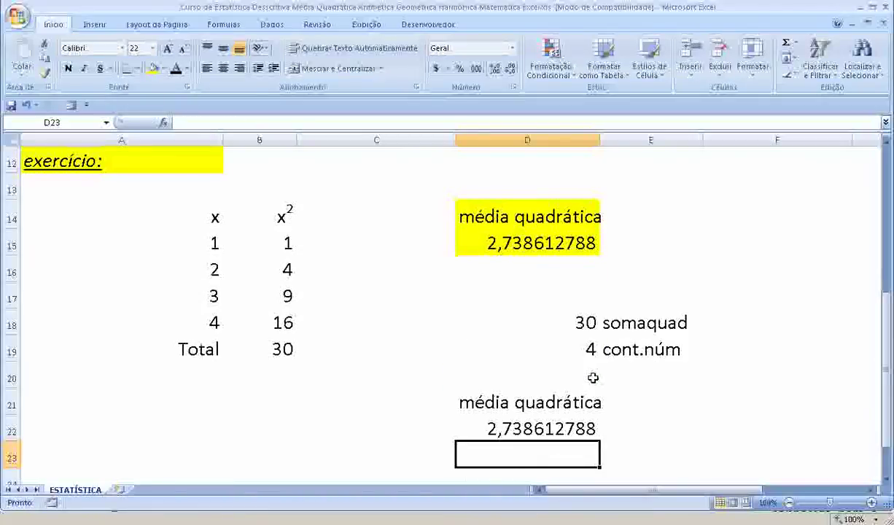
{"action": "key", "text": "Up"}
{"action": "left_click", "coordinate": [520, 408]}
Step: Fill D21:D22 orange and widen column D slightly
{"action": "left_click_drag", "start_coordinate": [521, 412], "coordinate": [522, 430]}
{"action": "left_click", "coordinate": [165, 69]}
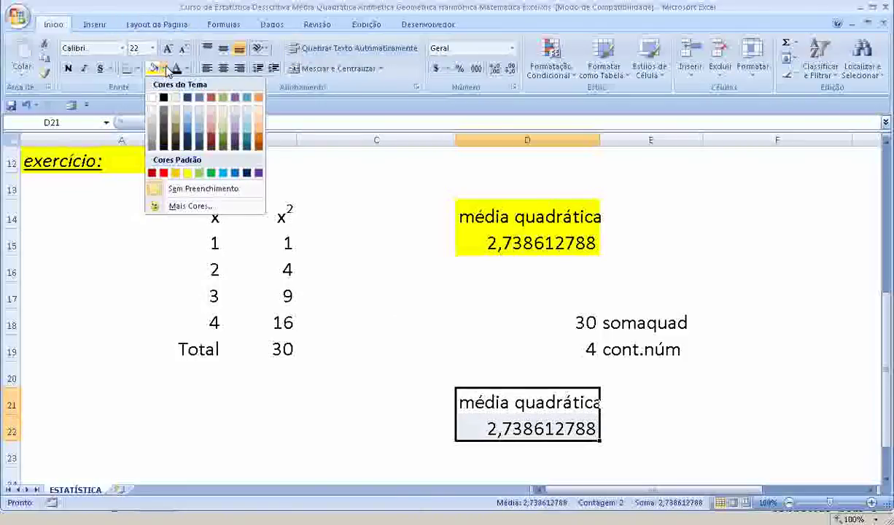
{"action": "left_click", "coordinate": [175, 172]}
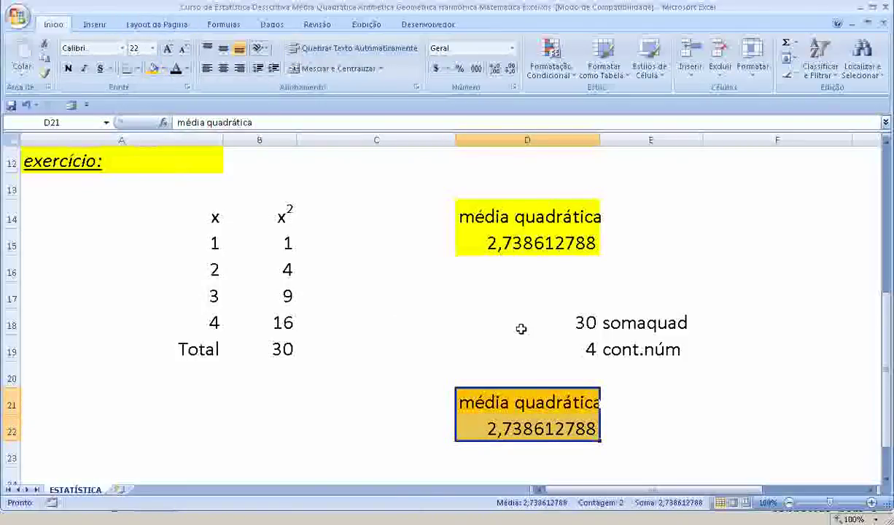
{"action": "left_click_drag", "start_coordinate": [600, 141], "coordinate": [604, 140]}
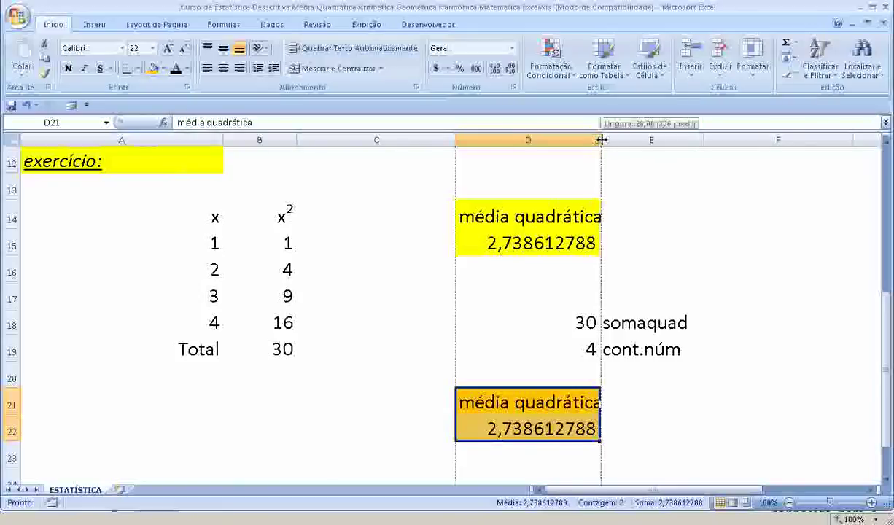